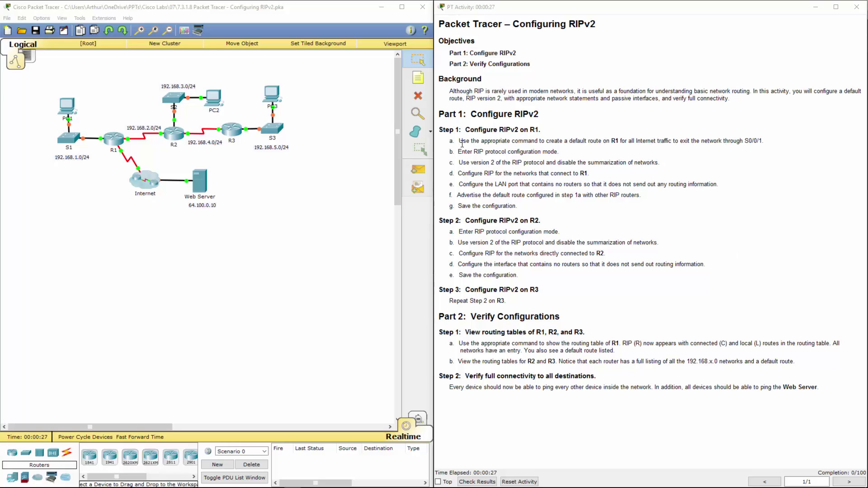
Highlight the default route instruction and the S0/0/1 exit interface in the task text.
{"action": "left_click_drag", "start_coordinate": [462, 141], "coordinate": [632, 148]}
{"action": "left_click", "coordinate": [583, 144]}
{"action": "left_click", "coordinate": [631, 148]}
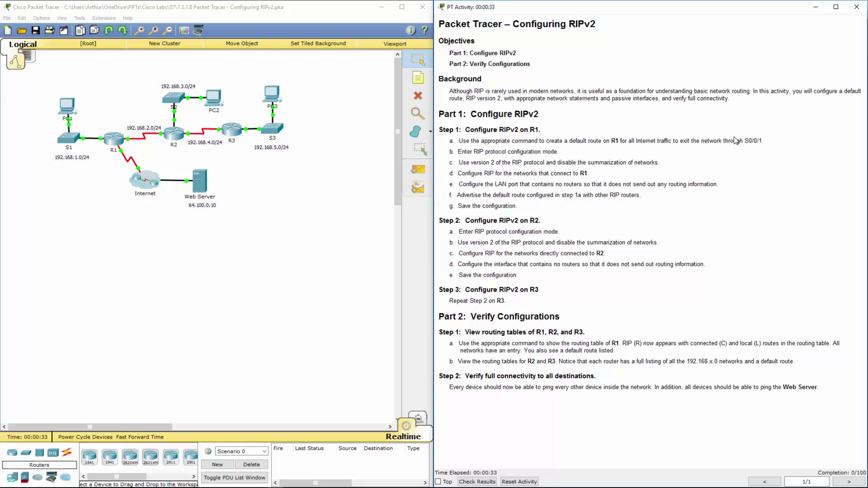
{"action": "left_click_drag", "start_coordinate": [728, 141], "coordinate": [763, 141]}
Open R1's CLI and enter global configuration mode with en and conf t.
{"action": "left_click", "coordinate": [113, 145]}
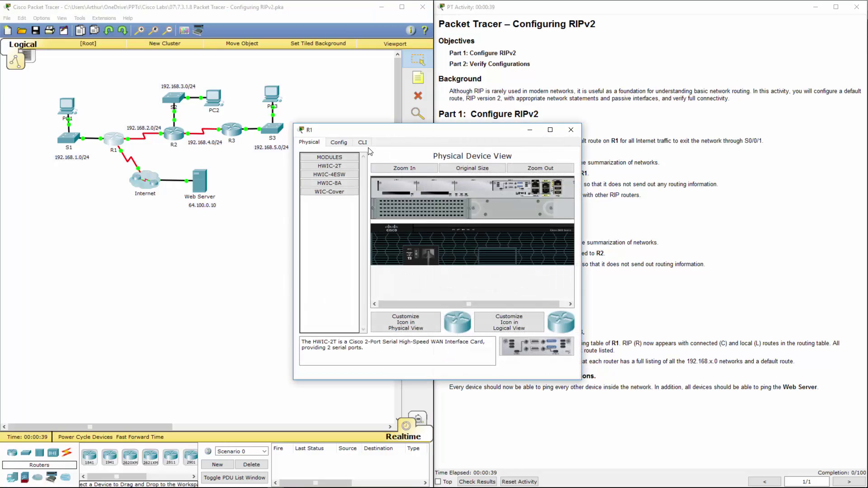
{"action": "left_click", "coordinate": [365, 143]}
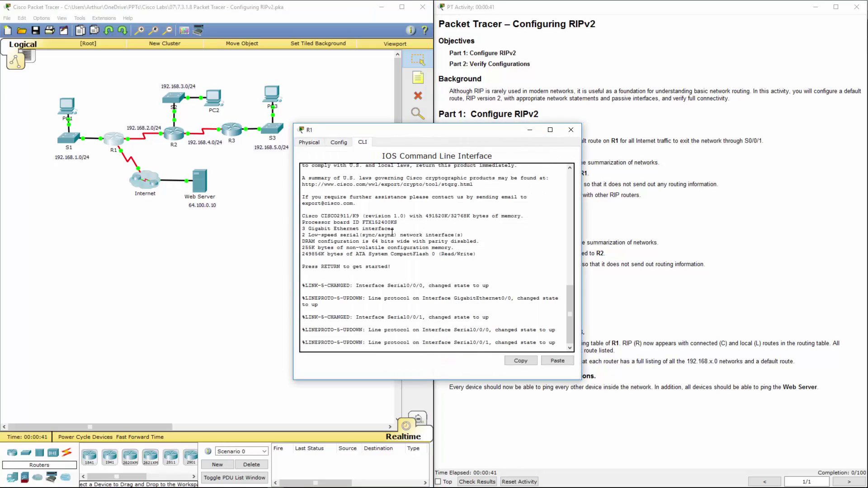
{"action": "key", "text": "Return"}
{"action": "key", "text": "Return"}
{"action": "type", "text": "en"}
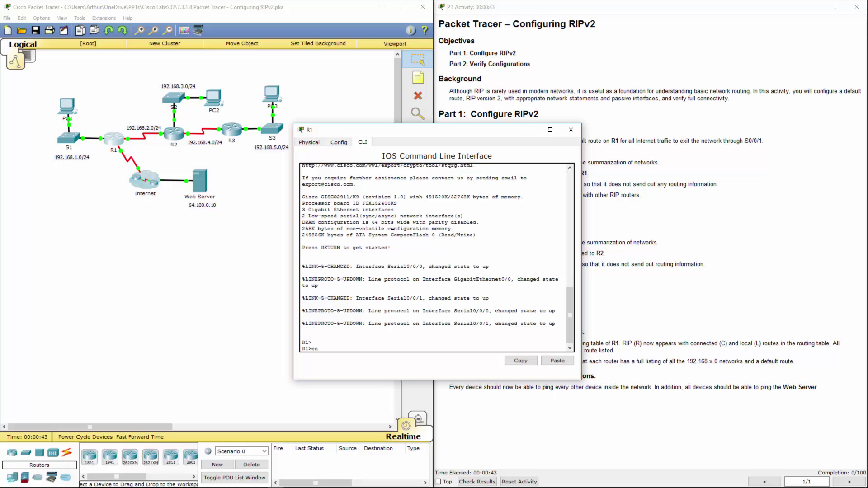
{"action": "key", "text": "Return"}
{"action": "type", "text": "conf t"}
{"action": "key", "text": "Return"}
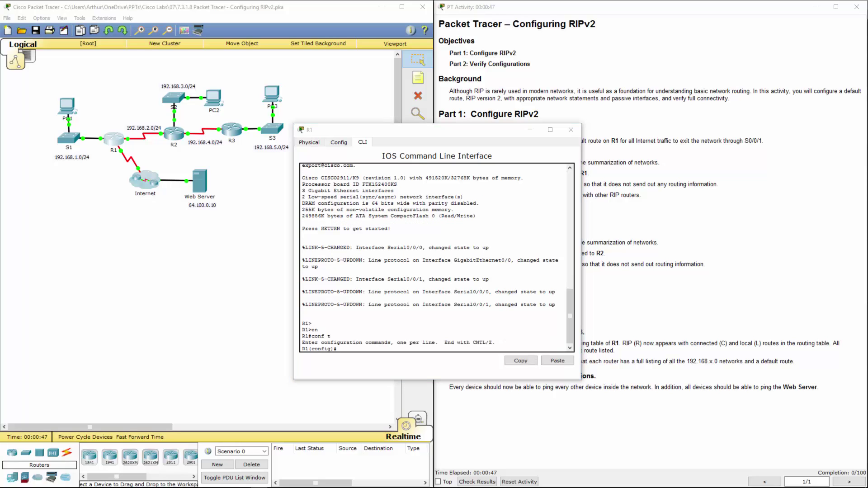
Add the default route ip route 0.0.0.0 0.0.0.0 s0/0/1 on R1, correcting the typo.
{"action": "left_click", "coordinate": [383, 349]}
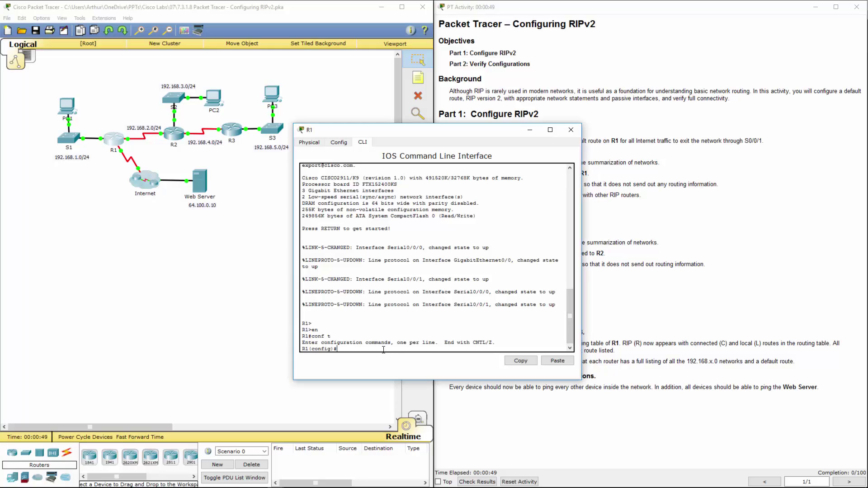
{"action": "type", "text": "ir route 0.0.0.0 0.0.0.0 s0/0/1"}
{"action": "key", "text": "Return"}
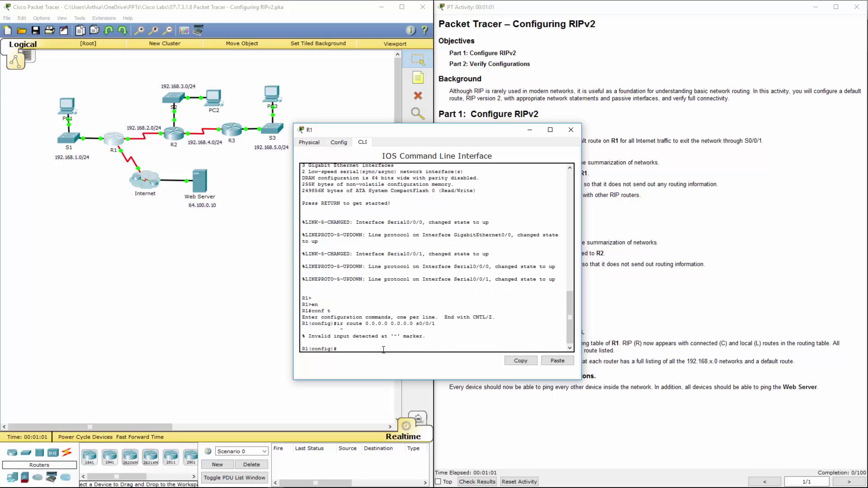
{"action": "key", "text": "Up"}
{"action": "key", "text": "BackSpace"}
{"action": "type", "text": "p route 0.0.0.0 0.0.0.0 s0/0/1"}
{"action": "key", "text": "Return"}
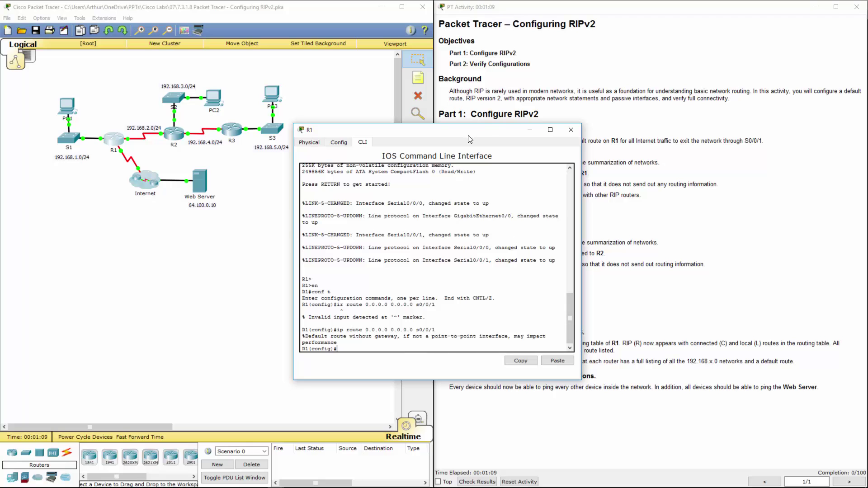
On R1 enter router rip, set version 2, and apply no auto-summary.
{"action": "left_click_drag", "start_coordinate": [466, 135], "coordinate": [326, 184]}
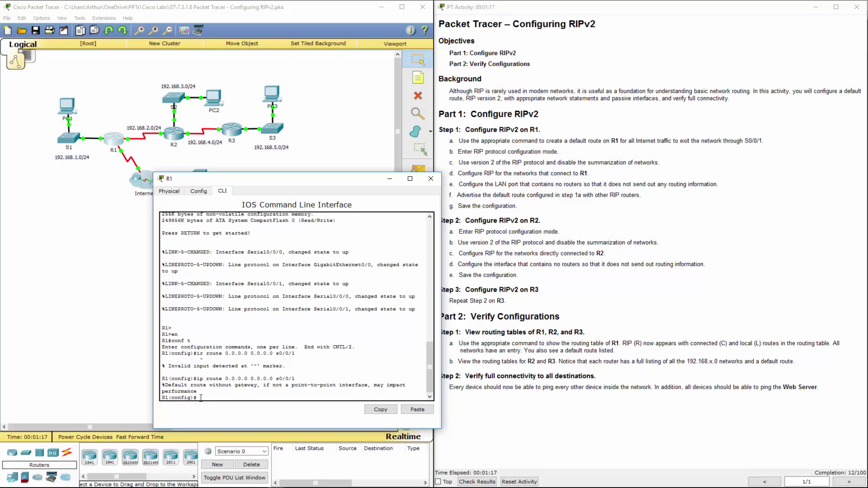
{"action": "type", "text": "onfig)#router rip"}
{"action": "key", "text": "Return"}
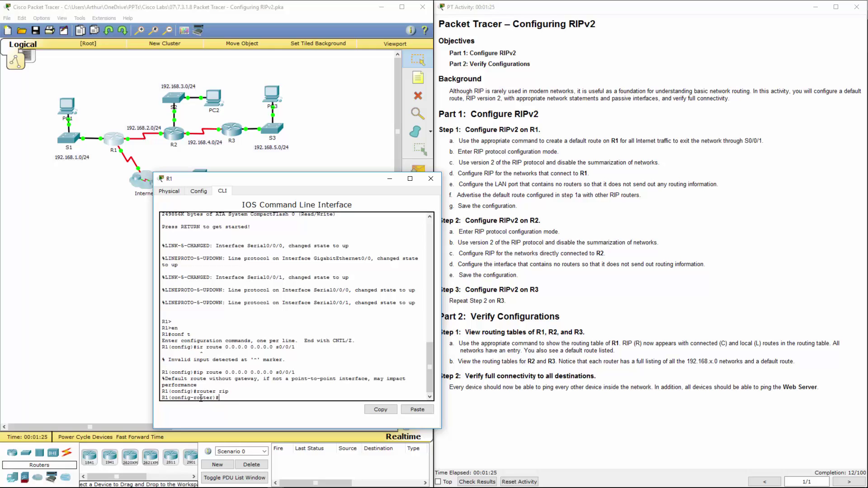
{"action": "type", "text": "vers"}
{"action": "key", "text": "Tab"}
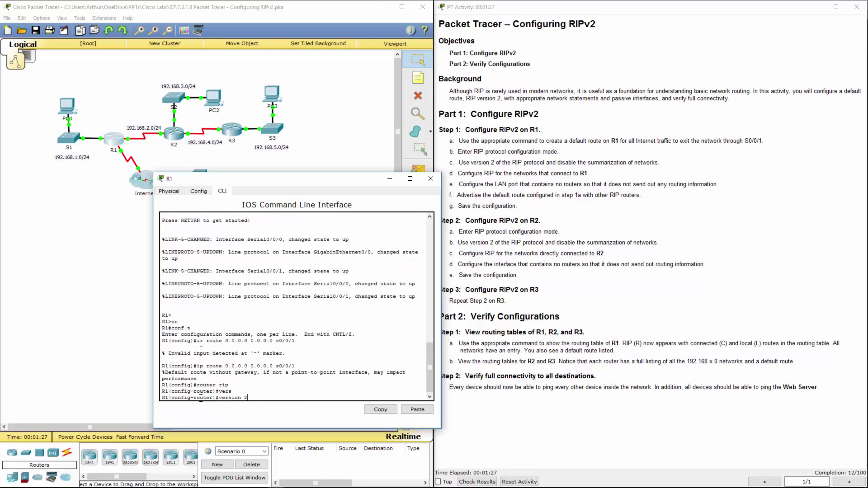
{"action": "key", "text": "Return"}
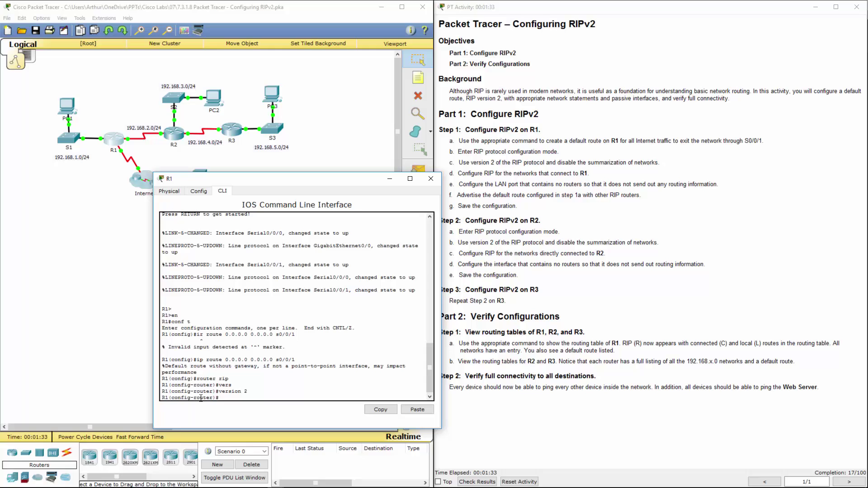
{"action": "type", "text": "no auto-"}
{"action": "key", "text": "Tab"}
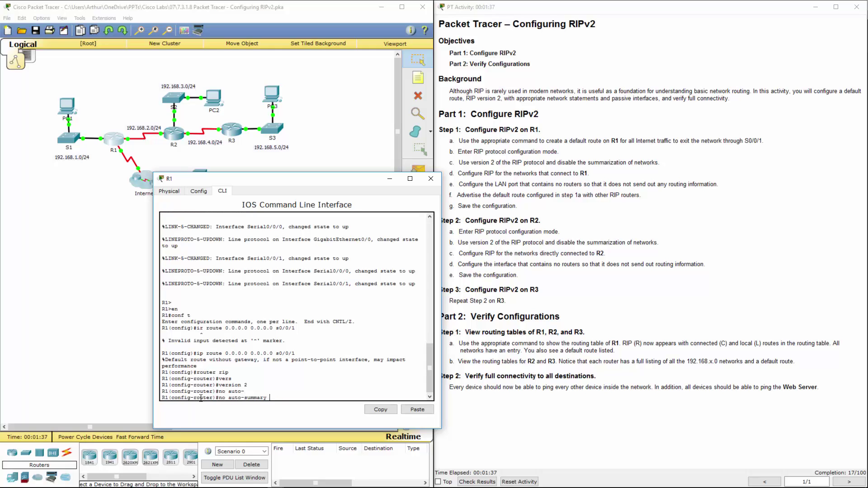
{"action": "key", "text": "Return"}
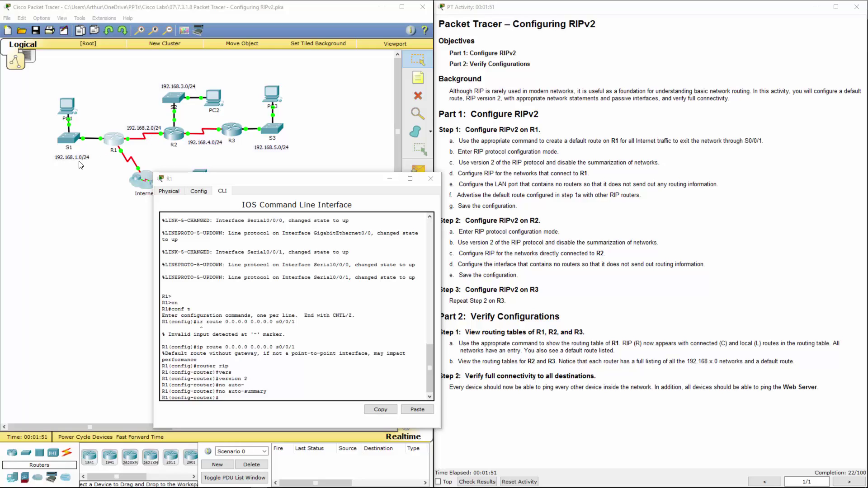
Add network statements 192.168.1.0 and 192.168.2.0 to R1's RIP process.
{"action": "left_click", "coordinate": [277, 396]}
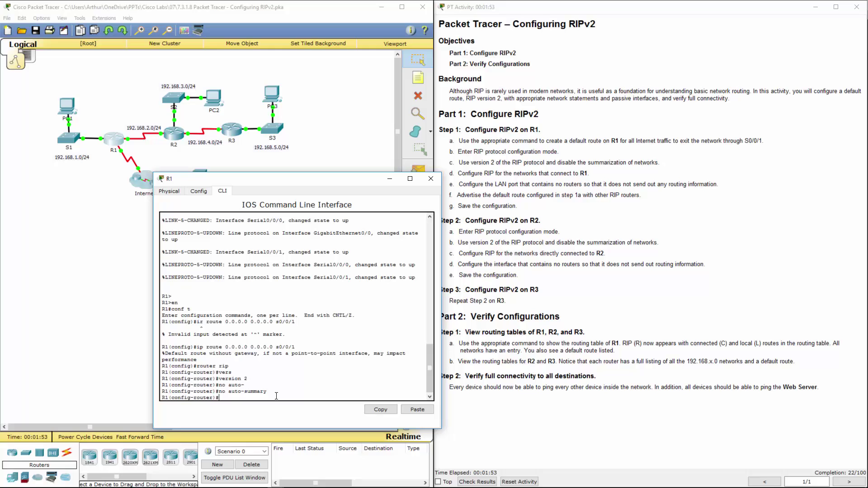
{"action": "type", "text": "netw"}
{"action": "key", "text": "Tab"}
{"action": "type", "text": "192.168"}
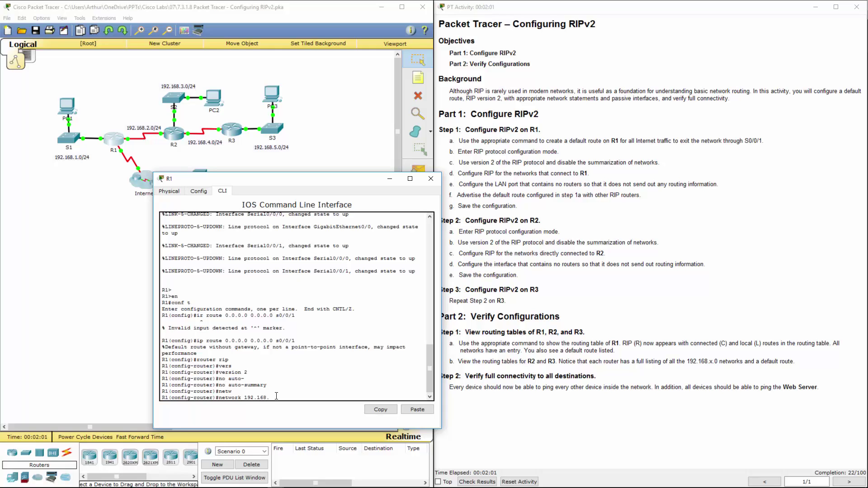
{"action": "type", "text": ".1.0"}
{"action": "key", "text": "Return"}
{"action": "type", "text": "network"}
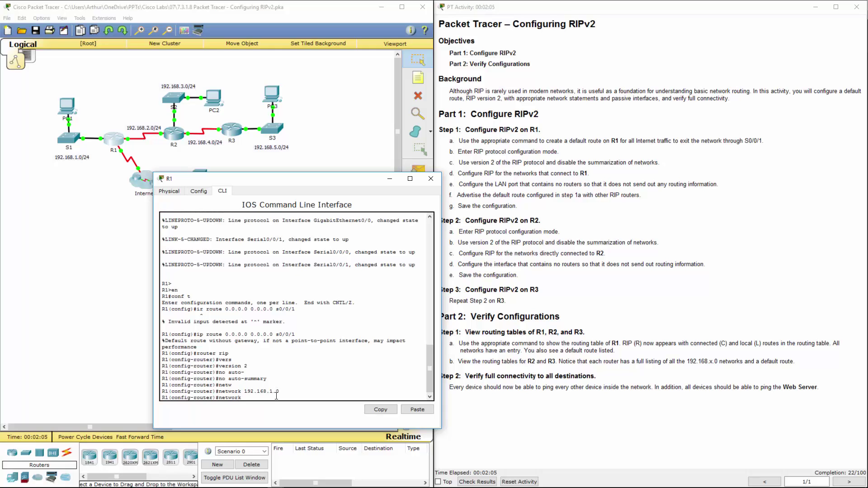
{"action": "type", "text": " 192.168.1"}
{"action": "type", "text": ".0"}
{"action": "key", "text": "Return"}
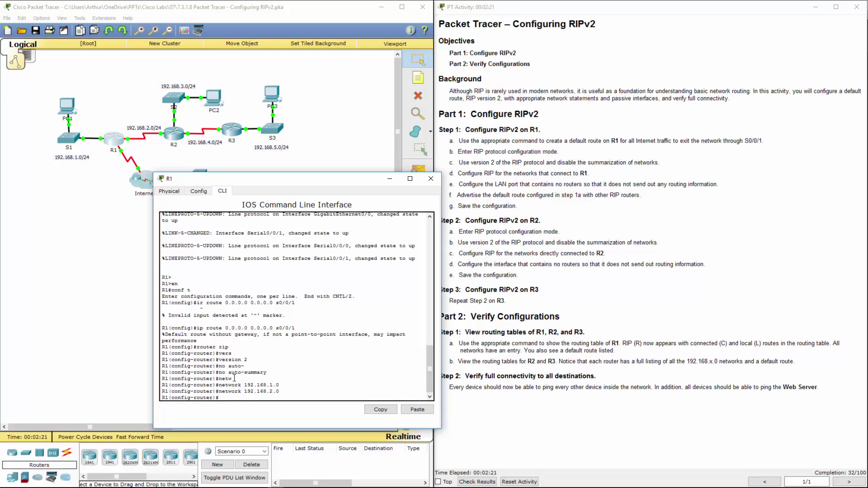
Make g0/0 a passive interface in R1's RIP process.
{"action": "type", "text": "pass"}
{"action": "key", "text": "Tab"}
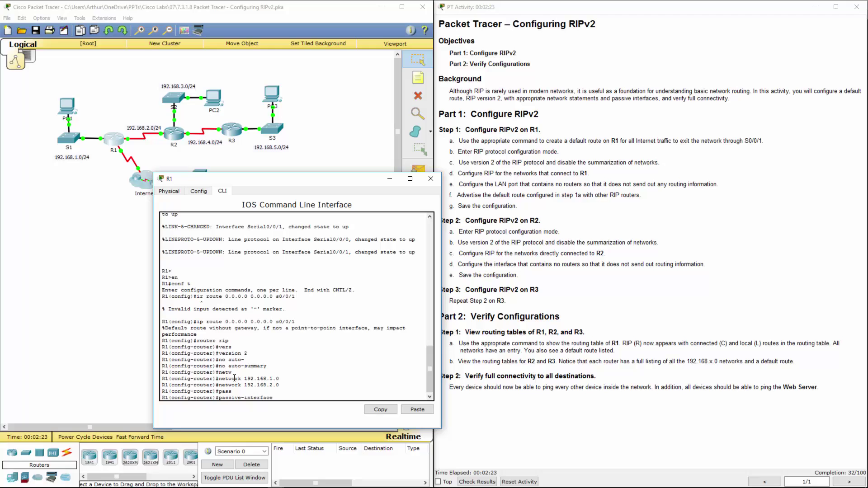
{"action": "type", "text": "g0/0"}
{"action": "key", "text": "Return"}
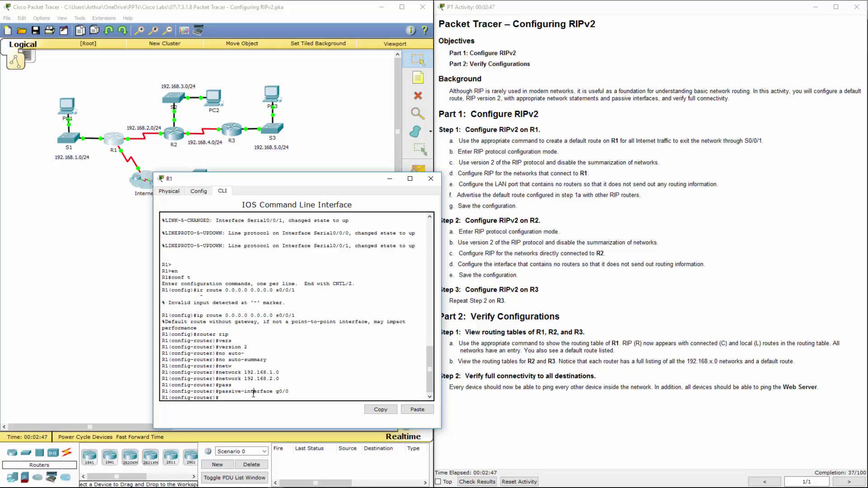
Add default-information originate on R1 and close R1's window.
{"action": "type", "text": "def"}
{"action": "key", "text": "Tab"}
{"action": "type", "text": "ault-information"}
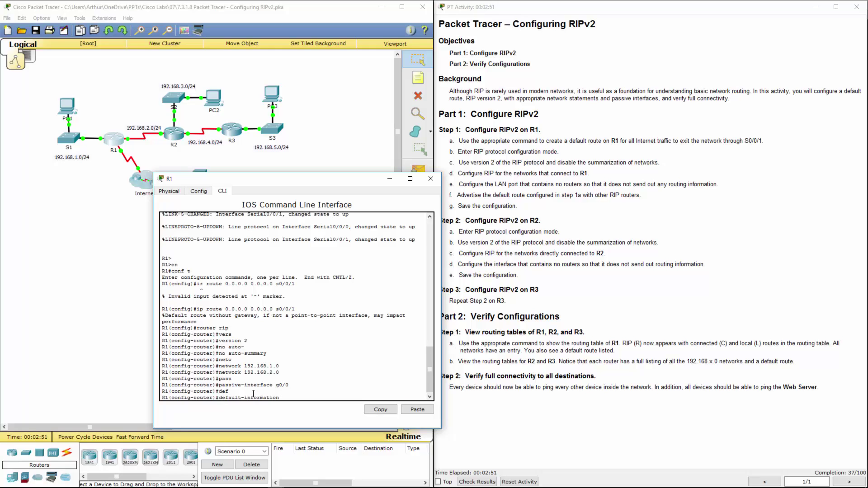
{"action": "type", "text": " or"}
{"action": "key", "text": "Tab"}
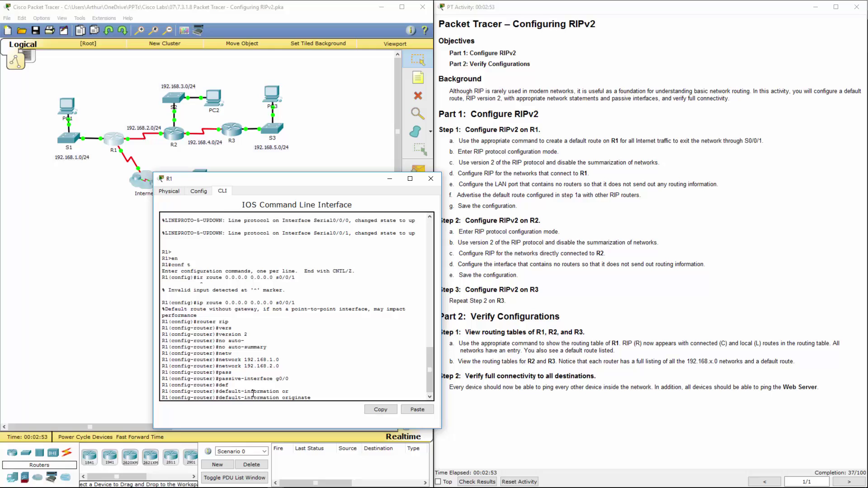
{"action": "key", "text": "Return"}
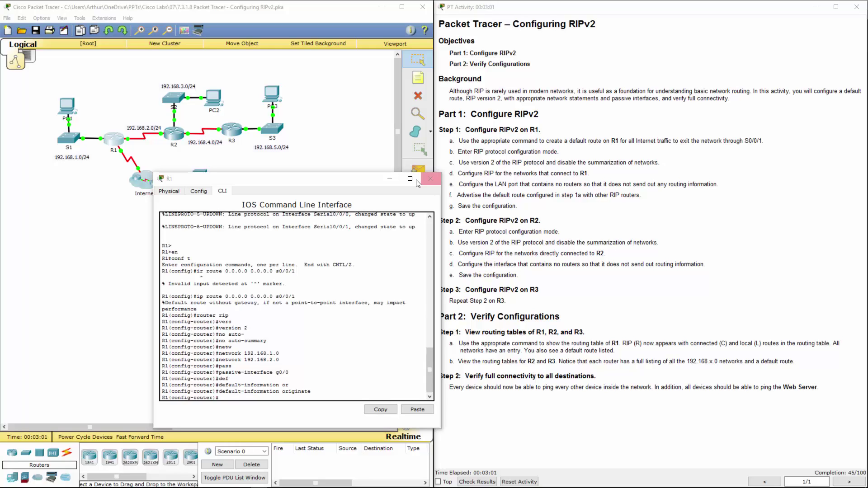
{"action": "left_click", "coordinate": [431, 179]}
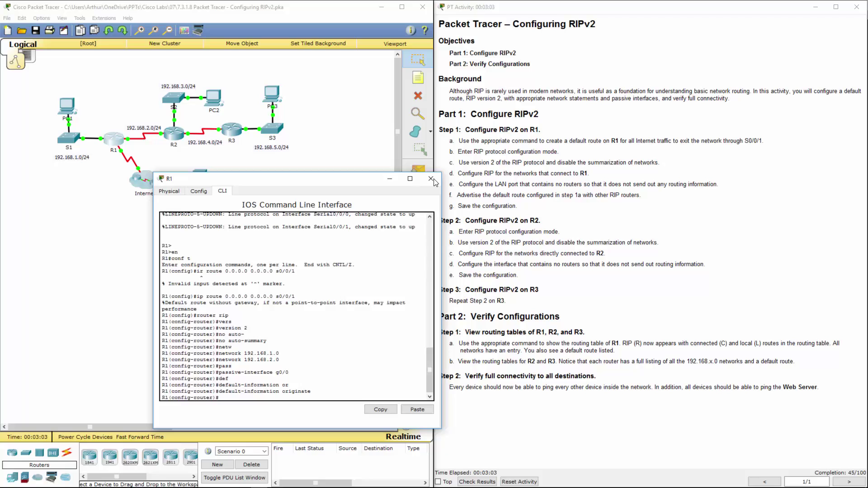
Open R2's CLI and enter global configuration mode with en and conf t.
{"action": "left_click", "coordinate": [172, 132]}
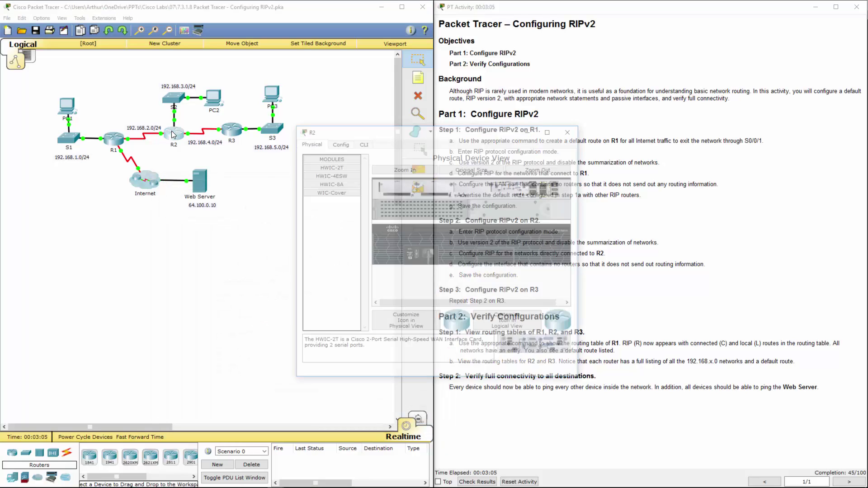
{"action": "left_click", "coordinate": [362, 142]}
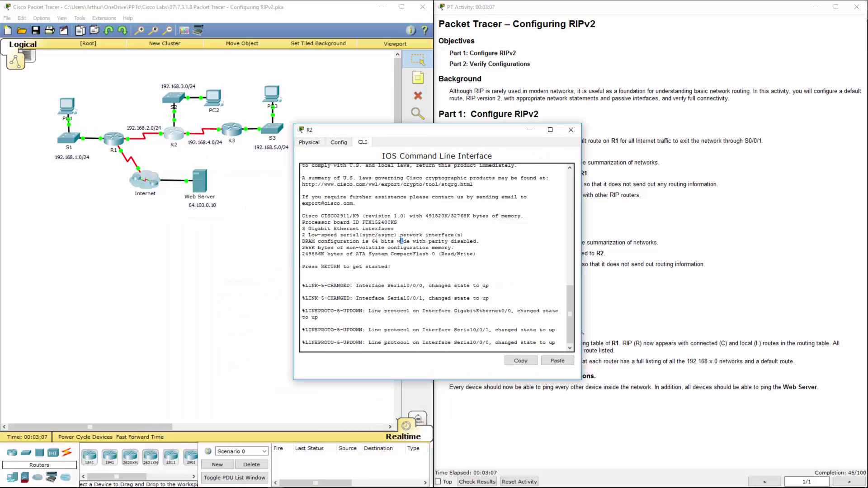
{"action": "key", "text": "Return"}
{"action": "key", "text": "Return"}
{"action": "key", "text": "Return"}
{"action": "type", "text": "en"}
{"action": "key", "text": "Return"}
{"action": "type", "text": "conf"}
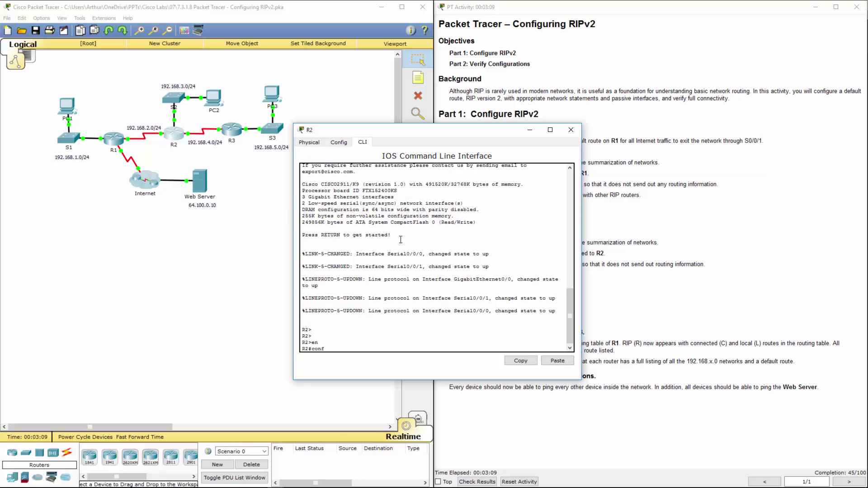
{"action": "type", "text": " t"}
{"action": "key", "text": "Return"}
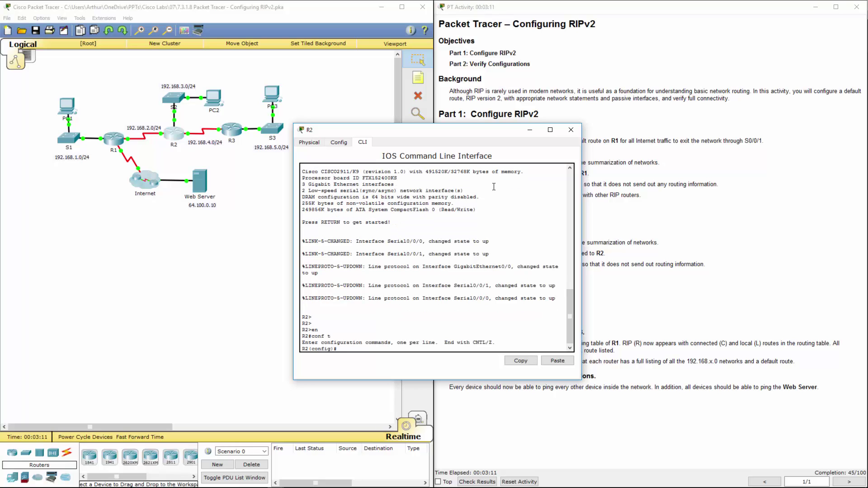
On R2 enter router rip and set version 2.
{"action": "left_click_drag", "start_coordinate": [464, 137], "coordinate": [317, 219]}
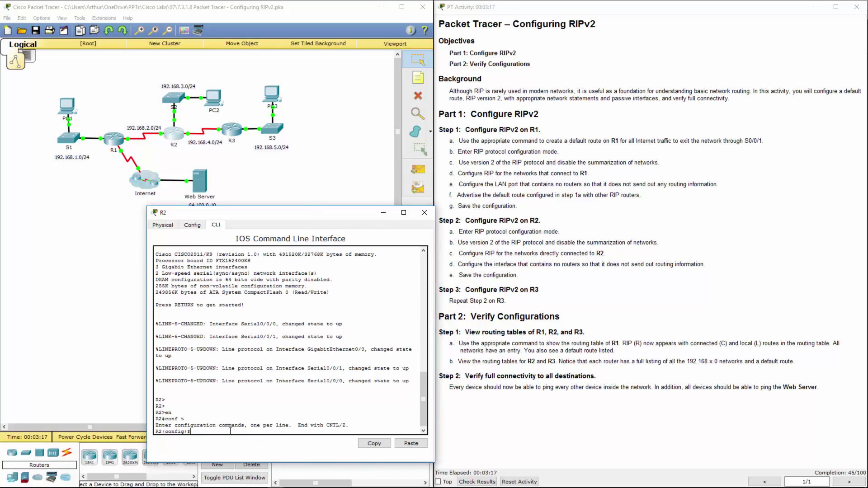
{"action": "type", "text": "router rip"}
{"action": "key", "text": "Return"}
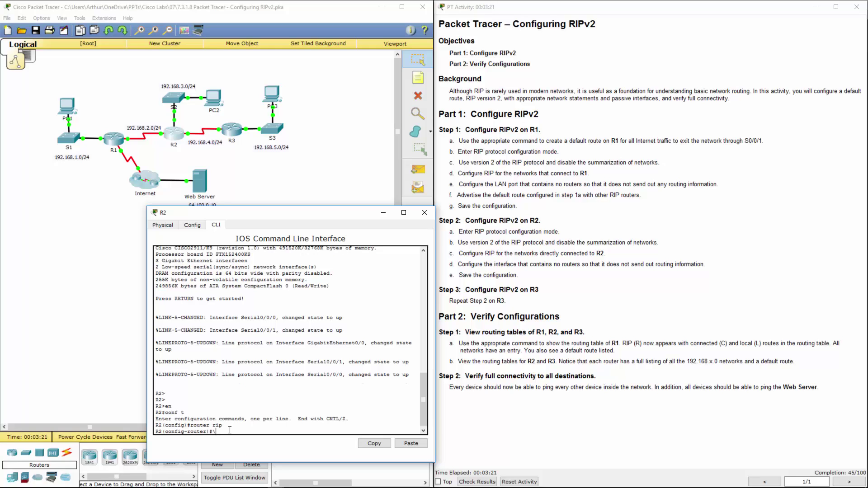
{"action": "key", "text": "BackSpace"}
{"action": "type", "text": "ver 2"}
{"action": "key", "text": "Return"}
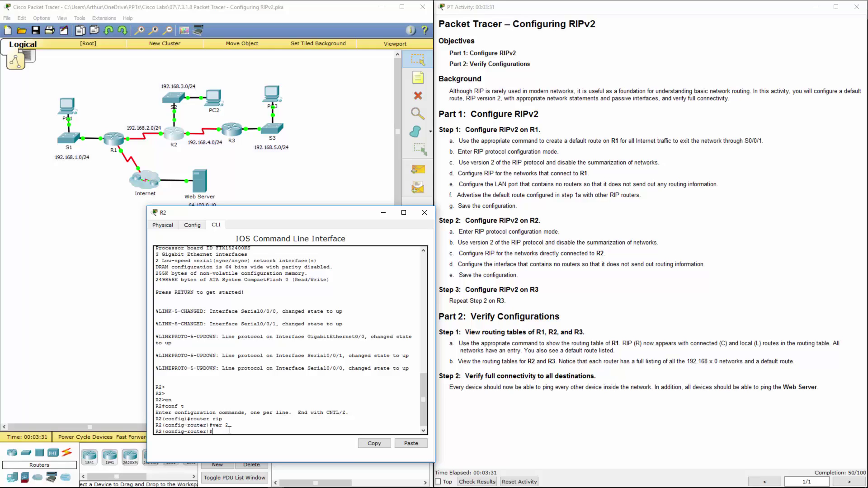
{"action": "type", "text": "network"}
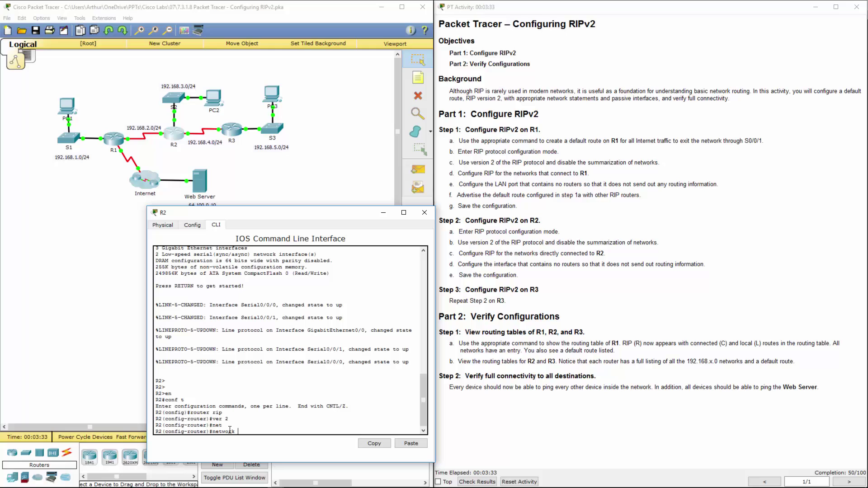
Add R2 RIP networks 192.168.2.0, 192.168.3.0 and 192.168.4.0, fixing a mistyped digit.
{"action": "type", "text": "12"}
{"action": "type", "text": "2.18"}
{"action": "type", "text": "8.2.0"}
{"action": "key", "text": "Return"}
{"action": "type", "text": "net"}
{"action": "key", "text": "Tab"}
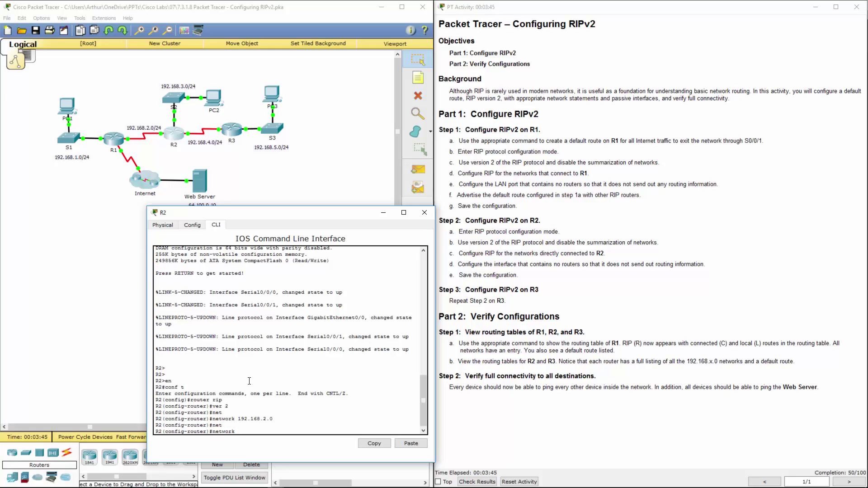
{"action": "type", "text": "192.168.3.0"}
{"action": "key", "text": "Return"}
{"action": "type", "text": "network"}
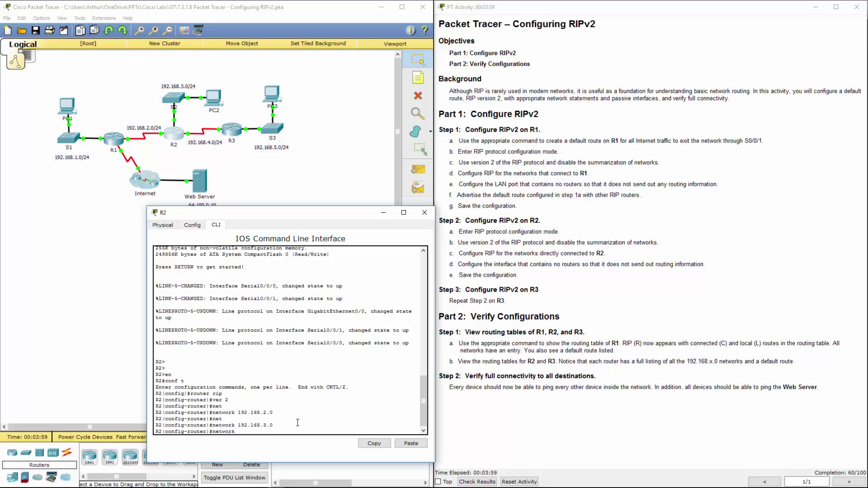
{"action": "type", "text": " 192.168.4.21"}
{"action": "key", "text": "BackSpace"}
{"action": "type", "text": "0"}
{"action": "key", "text": "Return"}
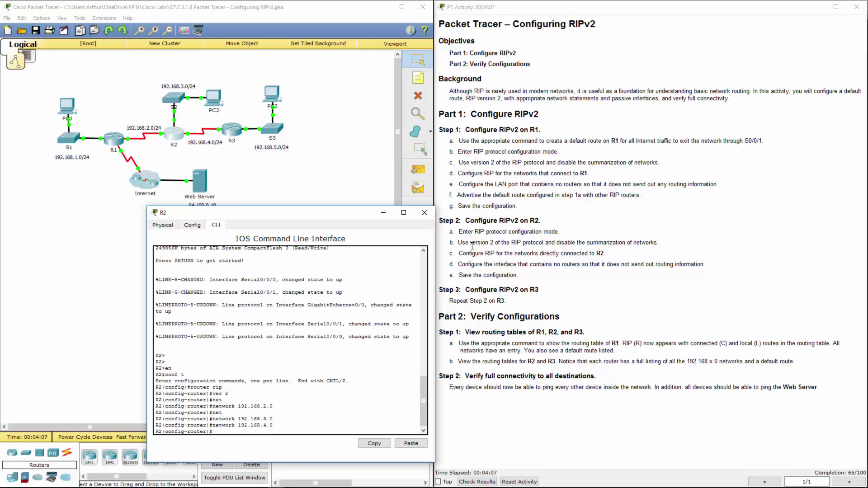
Close R2, open R3's CLI, and enter global configuration mode with en and conf t.
{"action": "left_click", "coordinate": [425, 212]}
{"action": "left_click", "coordinate": [229, 144]}
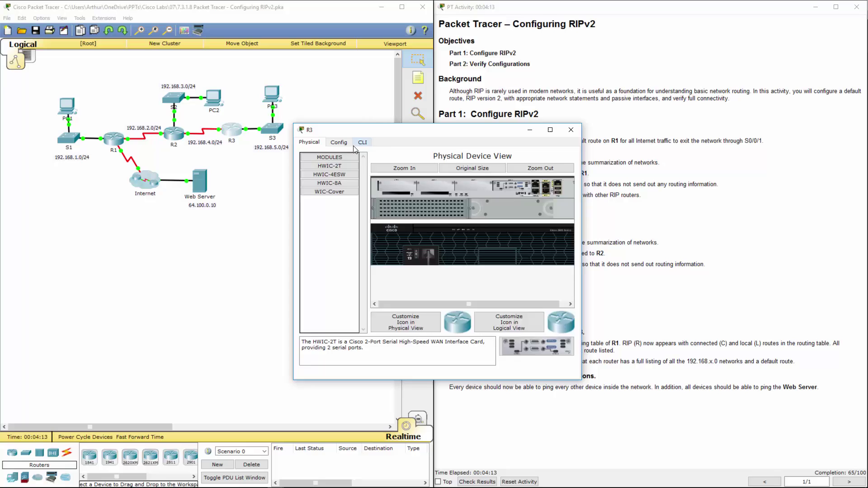
{"action": "left_click", "coordinate": [364, 144]}
{"action": "left_click_drag", "start_coordinate": [426, 136], "coordinate": [304, 202]}
{"action": "key", "text": "Return"}
{"action": "key", "text": "Return"}
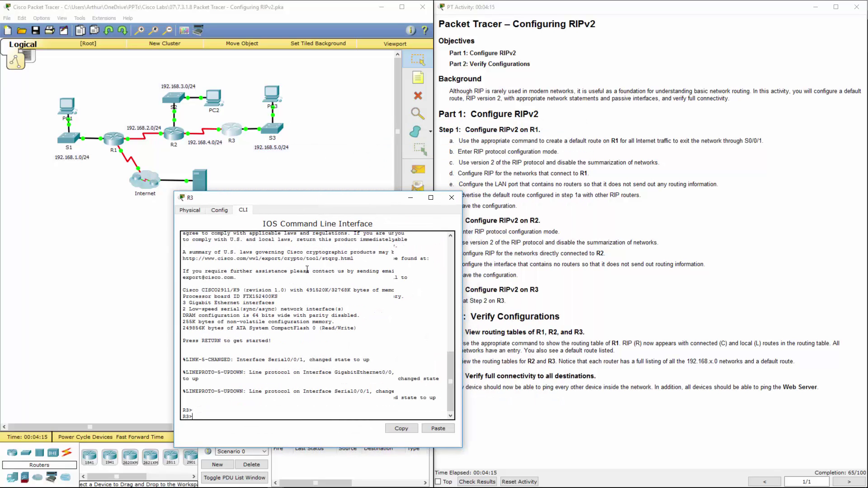
{"action": "type", "text": "en"}
{"action": "key", "text": "Return"}
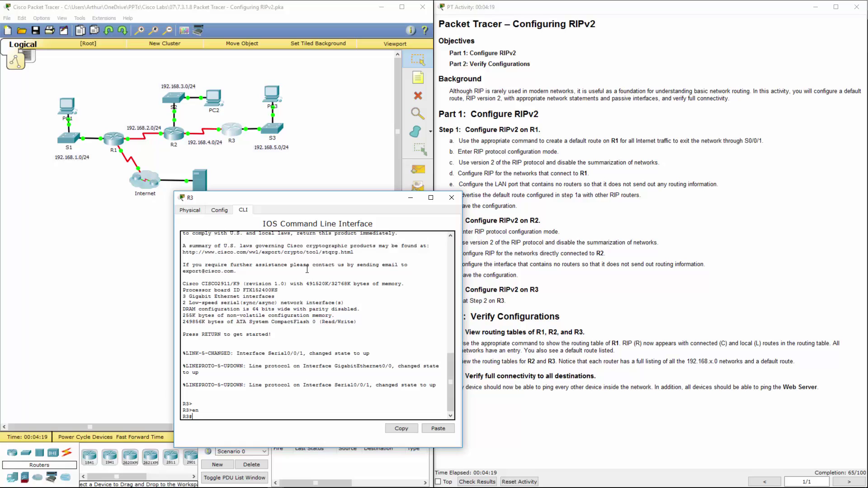
{"action": "type", "text": "conf t"}
{"action": "key", "text": "Return"}
On R3 enter router rip, set version 2, and add network 192.168.4.0.
{"action": "type", "text": "r"}
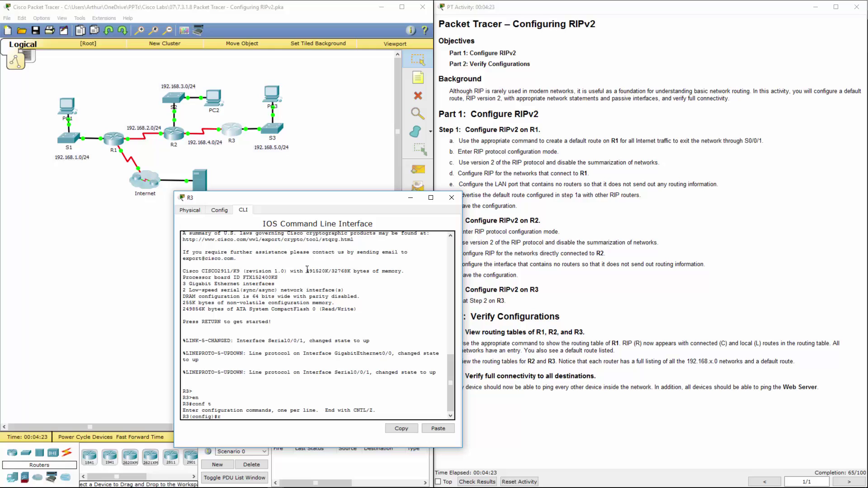
{"action": "type", "text": "outer rip"}
{"action": "key", "text": "Return"}
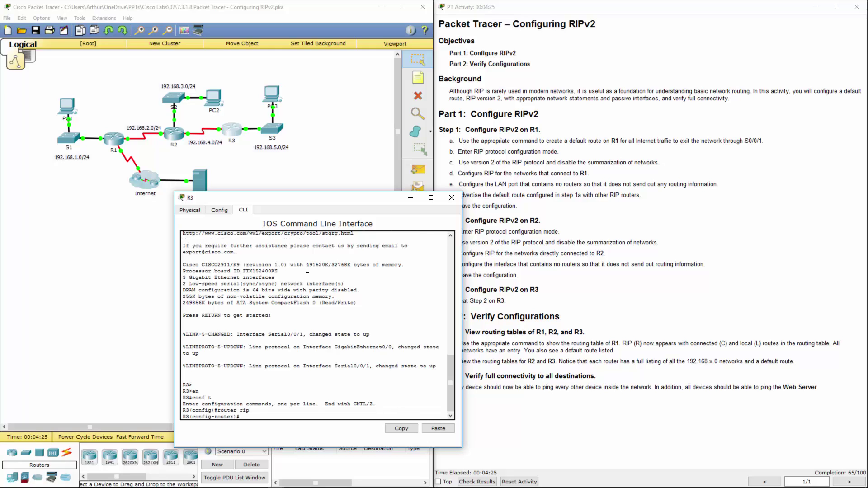
{"action": "type", "text": "ver 2"}
{"action": "key", "text": "Return"}
{"action": "type", "text": "networ"}
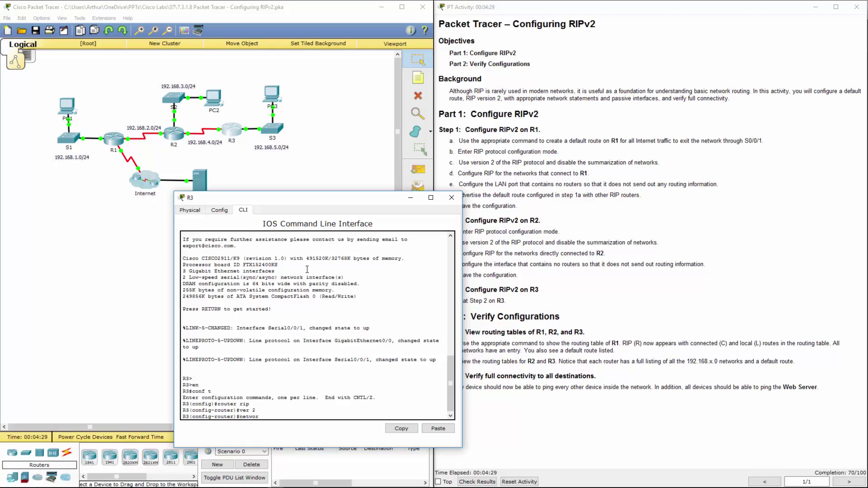
{"action": "type", "text": "k 192.168.4.0"}
{"action": "key", "text": "Return"}
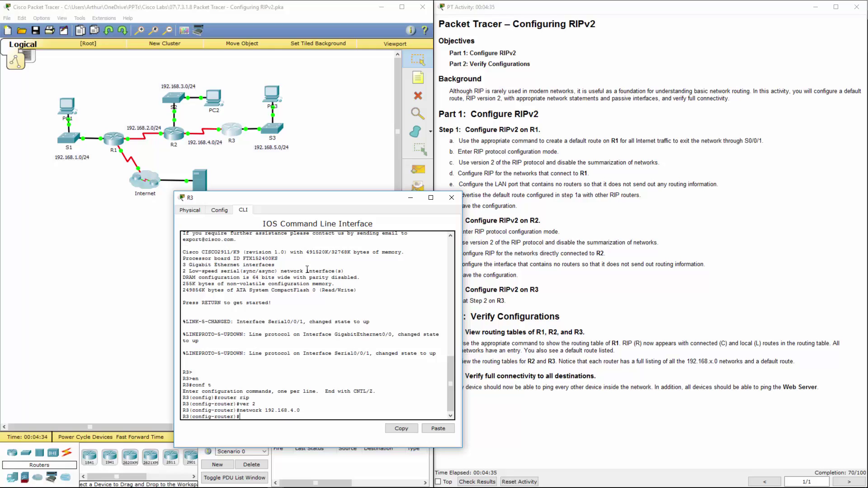
{"action": "type", "text": "network 192.168.5.0"}
Add network 192.168.5.0 and make g0/0 passive in R3's RIP process.
{"action": "key", "text": "Return"}
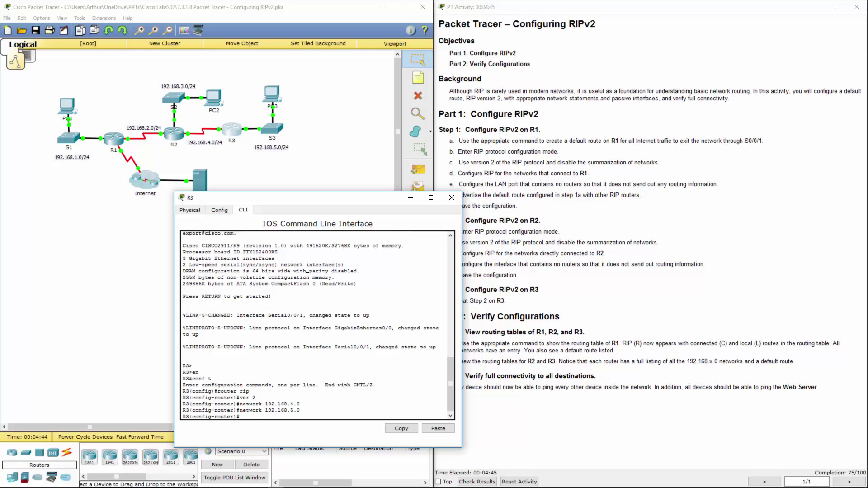
{"action": "type", "text": "pass"}
{"action": "key", "text": "Tab"}
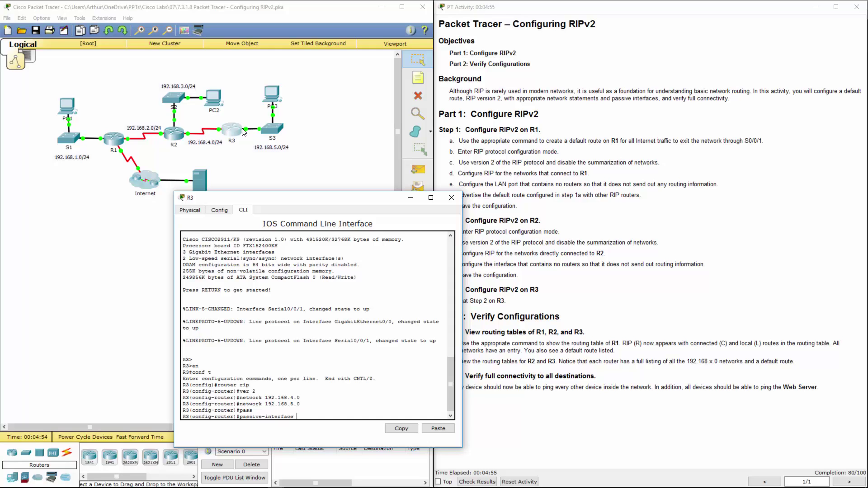
{"action": "type", "text": "g0/0"}
{"action": "key", "text": "Return"}
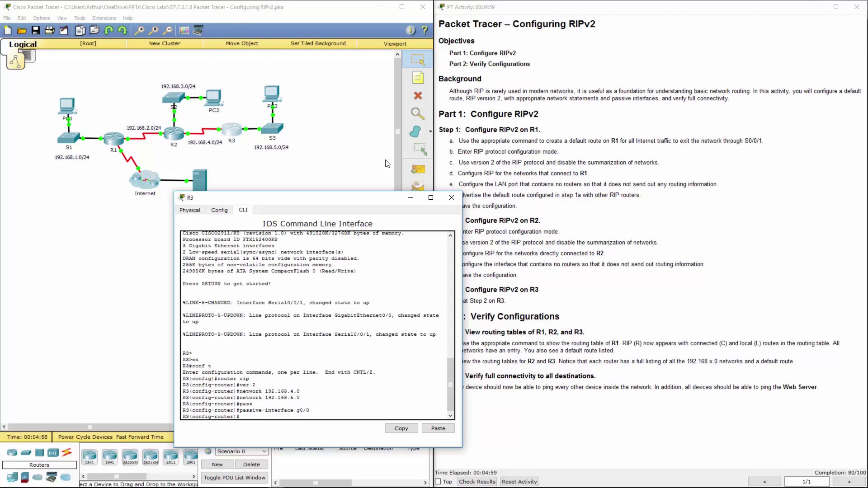
Close R3, then set passive-interface g0/0 on R2 and close R2's window.
{"action": "left_click", "coordinate": [451, 198]}
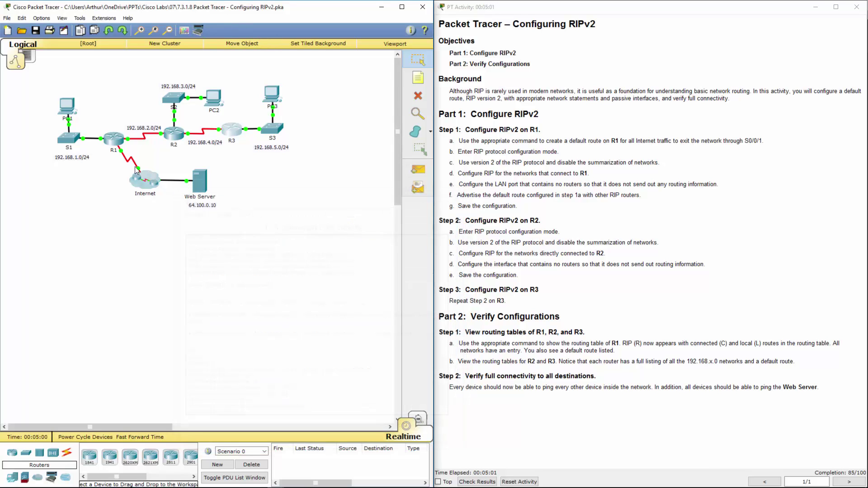
{"action": "left_click", "coordinate": [165, 129]}
{"action": "type", "text": "p"}
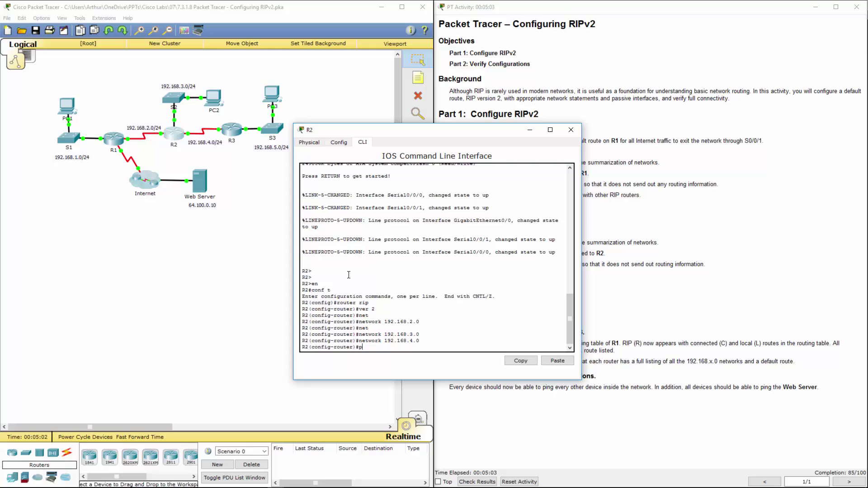
{"action": "type", "text": "ass"}
{"action": "key", "text": "Tab"}
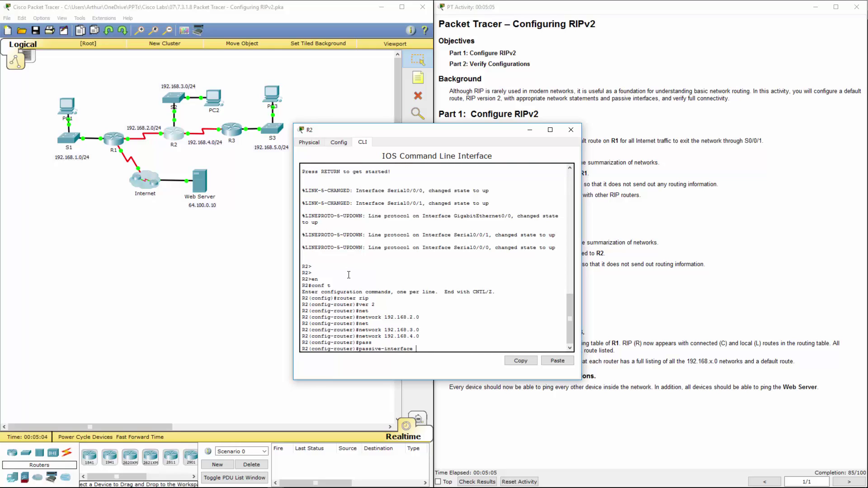
{"action": "type", "text": "g0/0"}
{"action": "key", "text": "Return"}
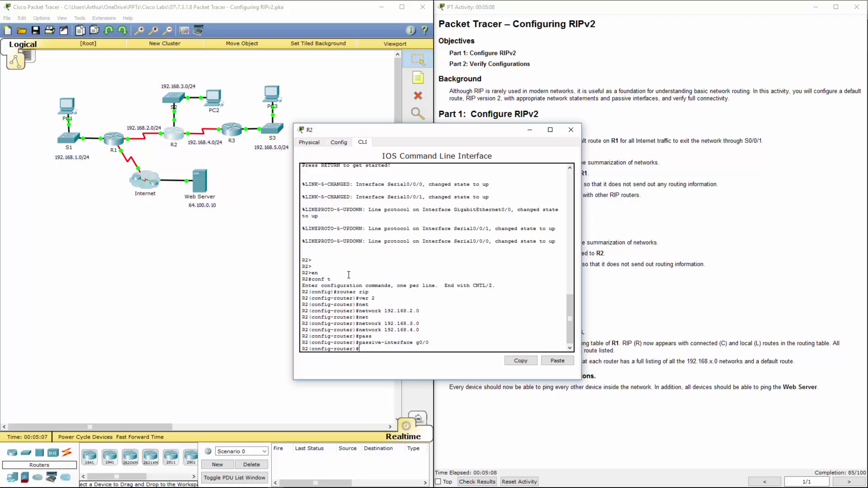
{"action": "left_click", "coordinate": [571, 131]}
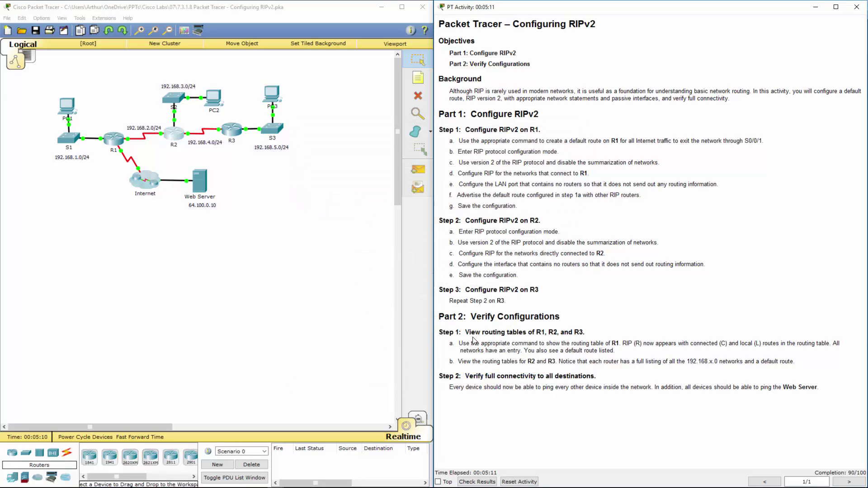
Open the Command Prompt on PC3's Desktop.
{"action": "left_click_drag", "start_coordinate": [471, 343], "coordinate": [487, 343]}
{"action": "left_click", "coordinate": [550, 335]}
{"action": "left_click", "coordinate": [272, 93]}
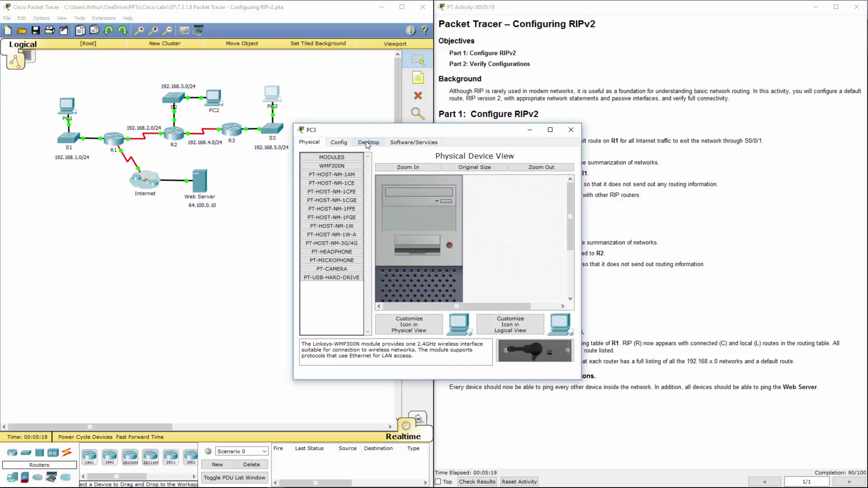
{"action": "left_click", "coordinate": [371, 142]}
{"action": "left_click", "coordinate": [483, 174]}
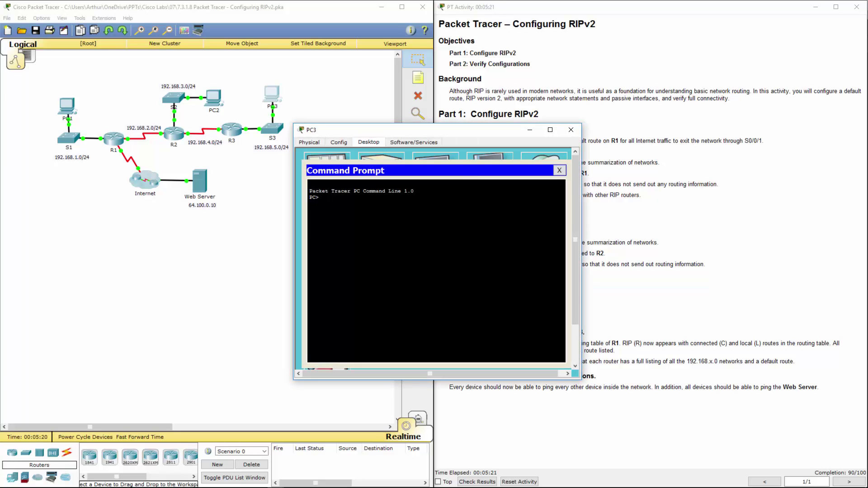
Ping the web server 64.100.0.10 twice from PC3.
{"action": "type", "text": "ping 64.100.0.10"}
{"action": "key", "text": "Return"}
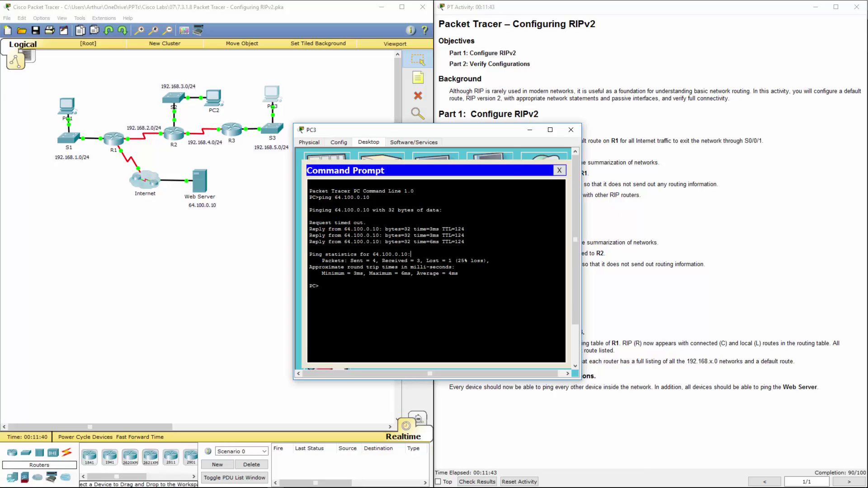
{"action": "key", "text": "Up"}
{"action": "key", "text": "Return"}
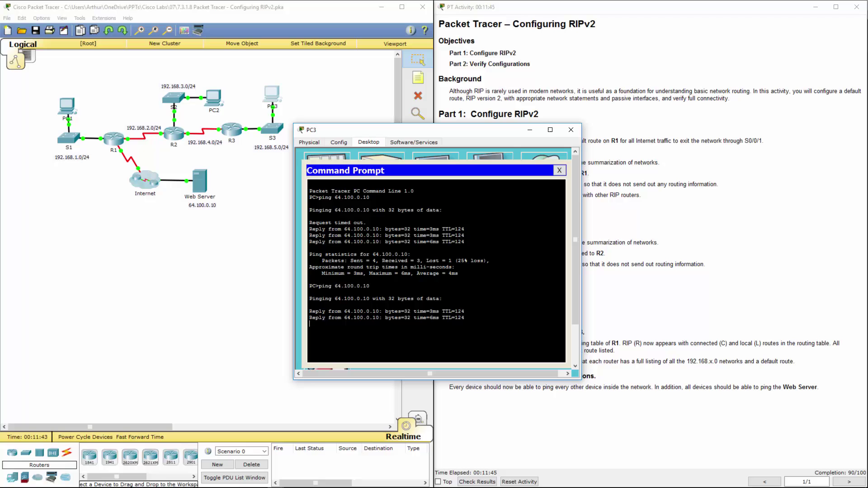
Close PC3's window and take R3 out of configuration mode with end.
{"action": "left_click", "coordinate": [570, 130]}
{"action": "left_click", "coordinate": [232, 131]}
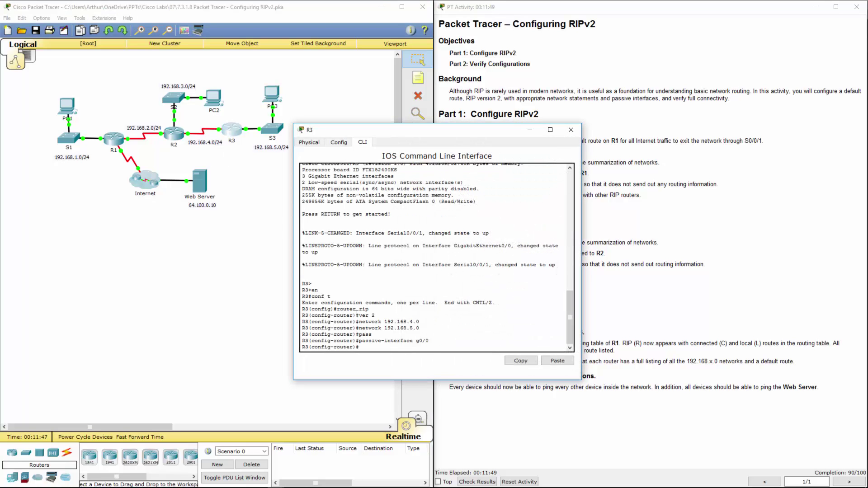
{"action": "type", "text": "end"}
{"action": "key", "text": "Return"}
{"action": "key", "text": "Return"}
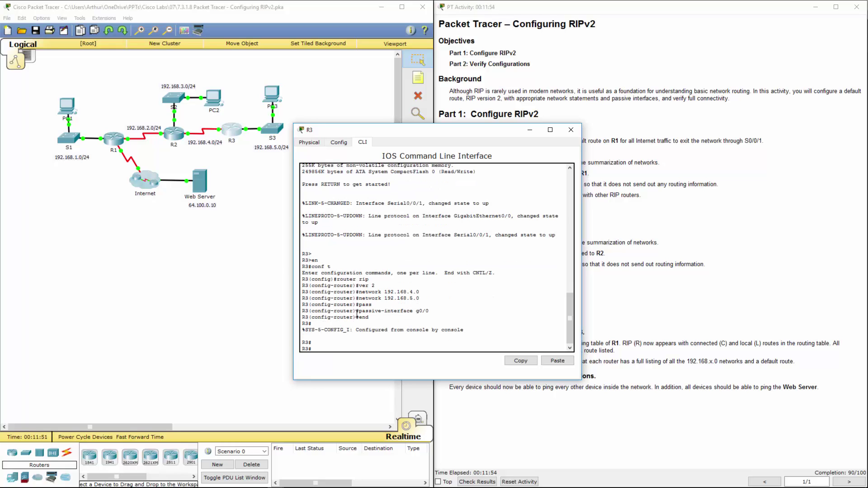
Show R3's routing table and mark its RIP routes to 192.168.1.0, 2.0, 3.0 and default.
{"action": "type", "text": "sjow"}
{"action": "key", "text": "BackSpace"}
{"action": "key", "text": "BackSpace"}
{"action": "type", "text": "how ip route"}
{"action": "key", "text": "Return"}
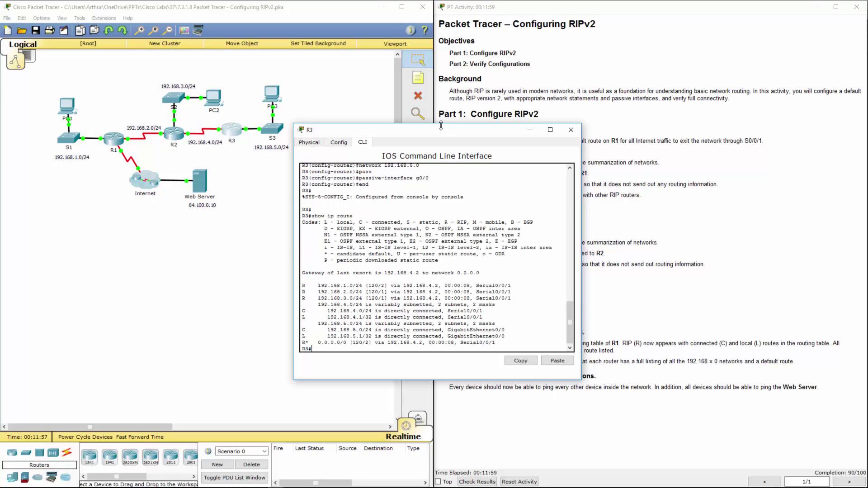
{"action": "left_click_drag", "start_coordinate": [441, 130], "coordinate": [636, 32]}
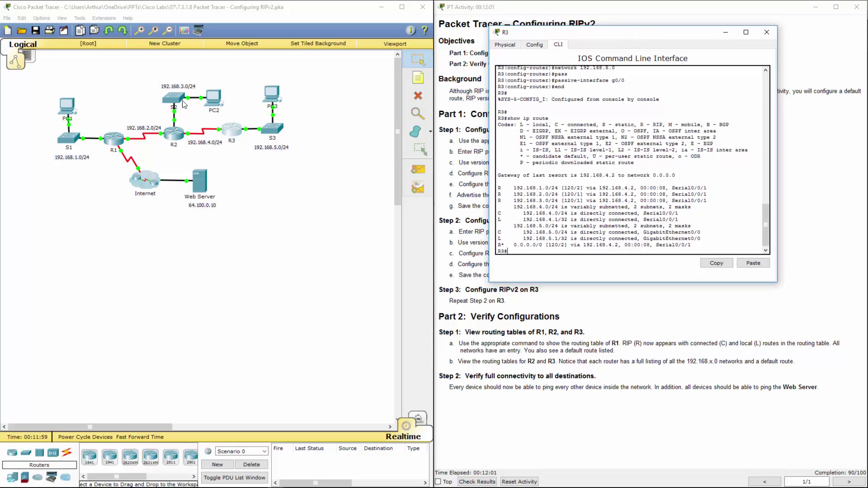
{"action": "left_click_drag", "start_coordinate": [507, 188], "coordinate": [540, 215]}
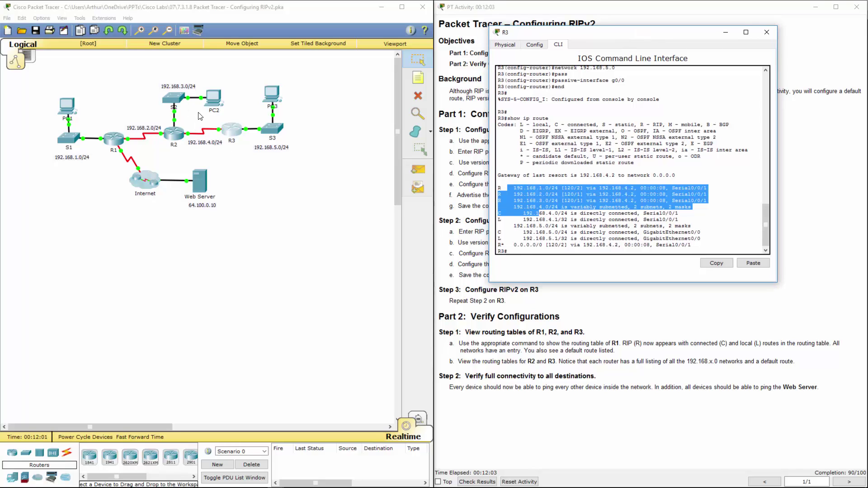
Exit configuration mode on R2 and display its routing table with RIP routes to 192.168.1.0, 5.0 and a default.
{"action": "left_click", "coordinate": [174, 134]}
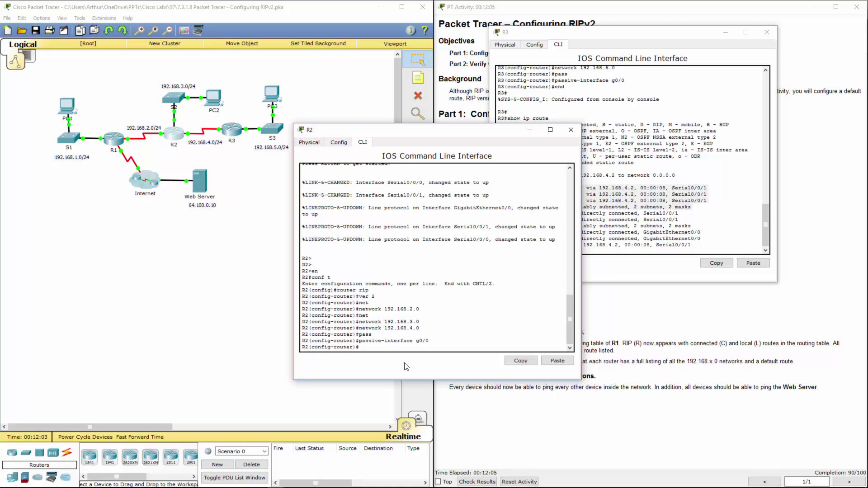
{"action": "type", "text": "end"}
{"action": "key", "text": "Return"}
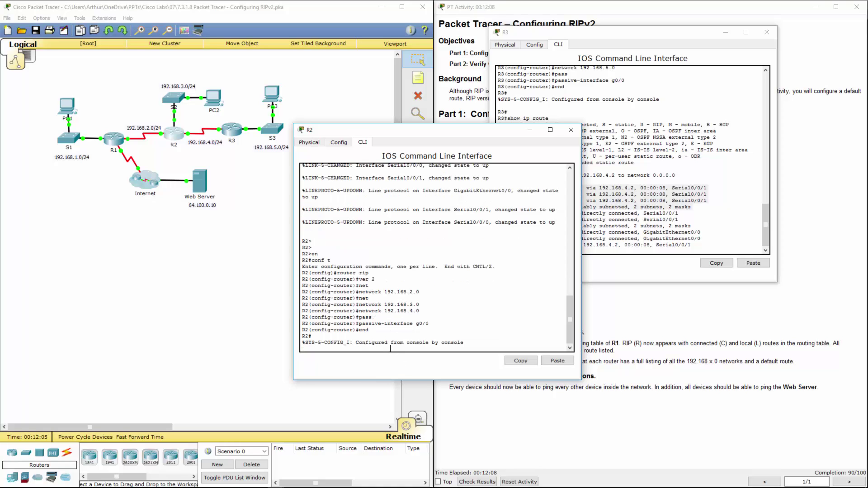
{"action": "type", "text": "show ip route"}
{"action": "key", "text": "Return"}
{"action": "left_click_drag", "start_coordinate": [486, 134], "coordinate": [674, 267]}
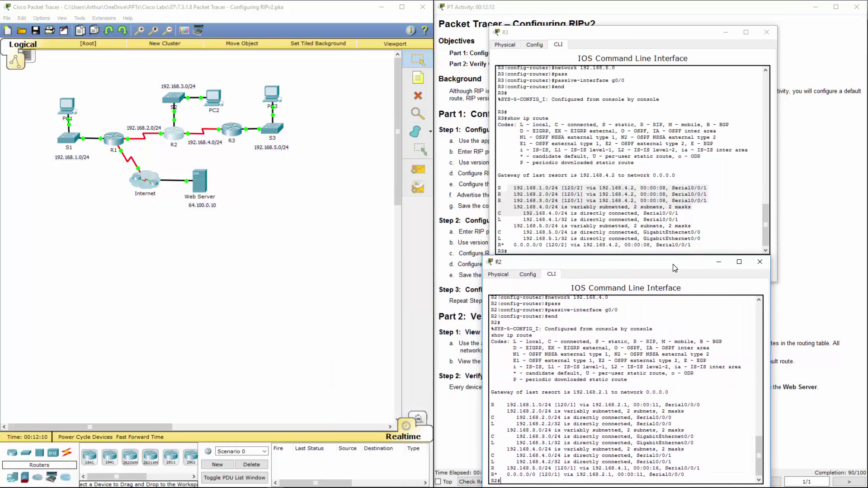
{"action": "left_click", "coordinate": [109, 136]}
Exit configuration mode on R1 and show its routing table with RIP routes to 192.168.3.0, 4.0, 5.0.
{"action": "left_click_drag", "start_coordinate": [445, 133], "coordinate": [348, 39]}
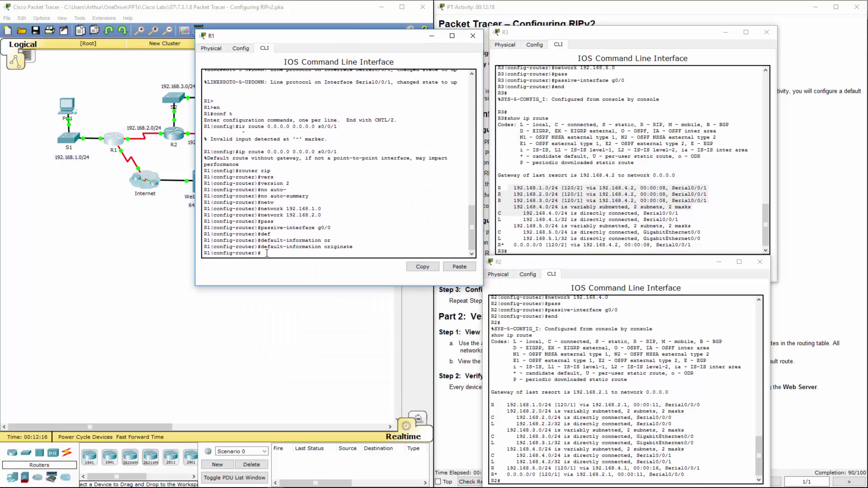
{"action": "type", "text": "end"}
{"action": "key", "text": "Return"}
{"action": "key", "text": "Return"}
{"action": "key", "text": "Return"}
{"action": "type", "text": "sho"}
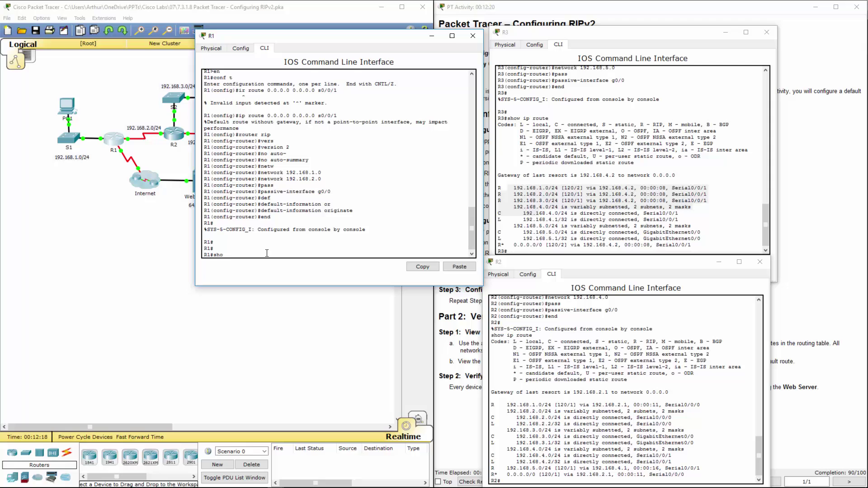
{"action": "type", "text": "w ip route"}
{"action": "key", "text": "Return"}
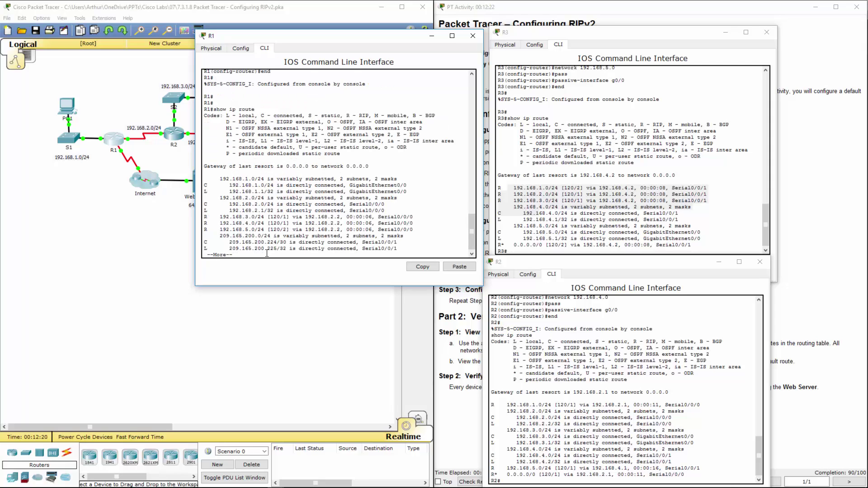
Highlight the RIP-learned routes and default route lines in R3's and R2's routing tables.
{"action": "left_click", "coordinate": [503, 226]}
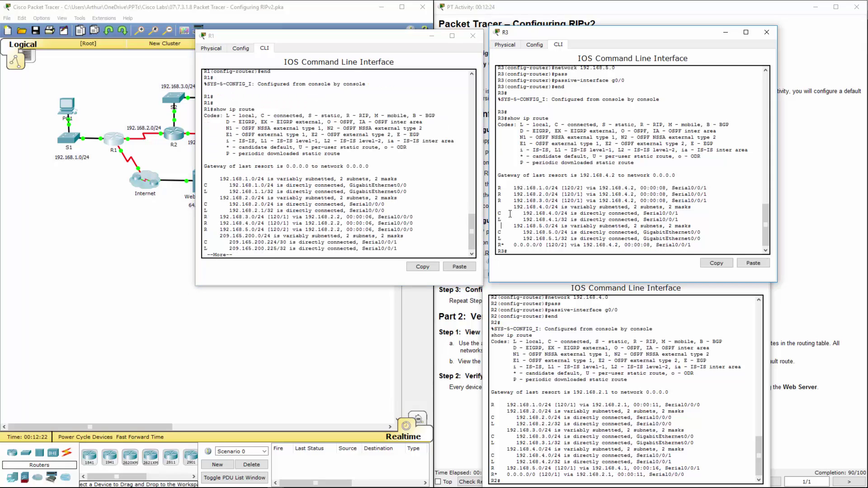
{"action": "left_click_drag", "start_coordinate": [497, 187], "coordinate": [708, 200]}
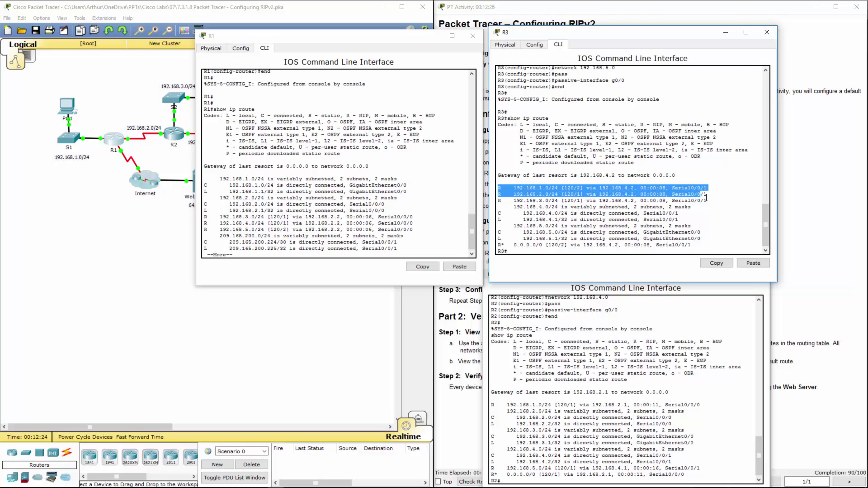
{"action": "left_click", "coordinate": [499, 405]}
{"action": "left_click_drag", "start_coordinate": [499, 406], "coordinate": [718, 415]}
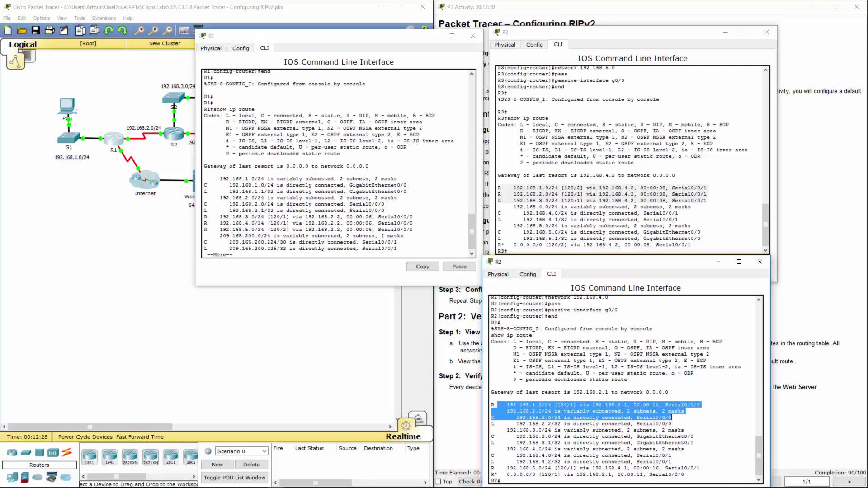
{"action": "left_click_drag", "start_coordinate": [492, 474], "coordinate": [685, 475]}
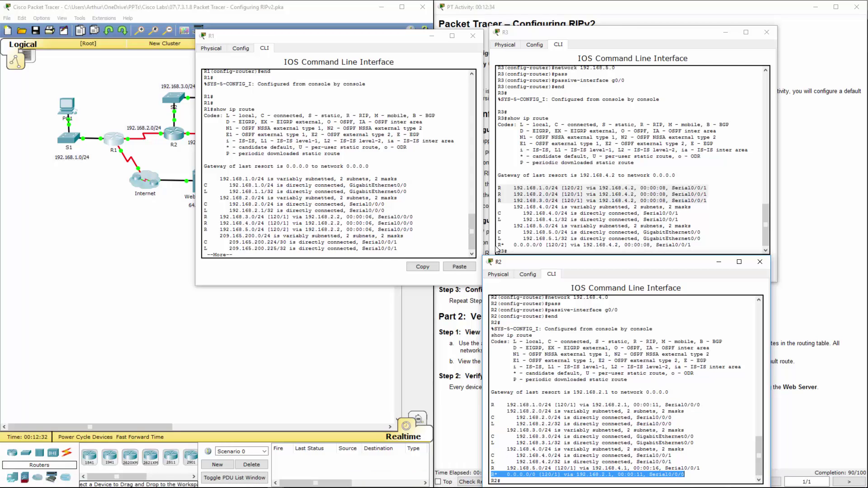
{"action": "left_click_drag", "start_coordinate": [497, 245], "coordinate": [693, 245]}
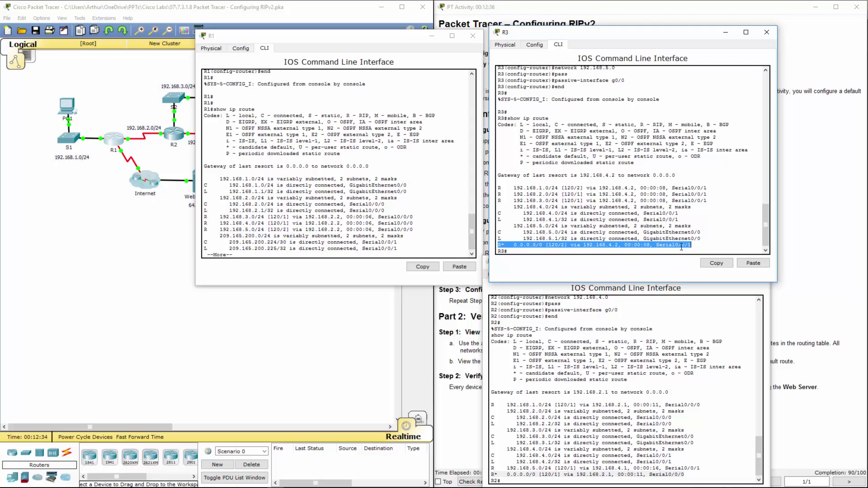